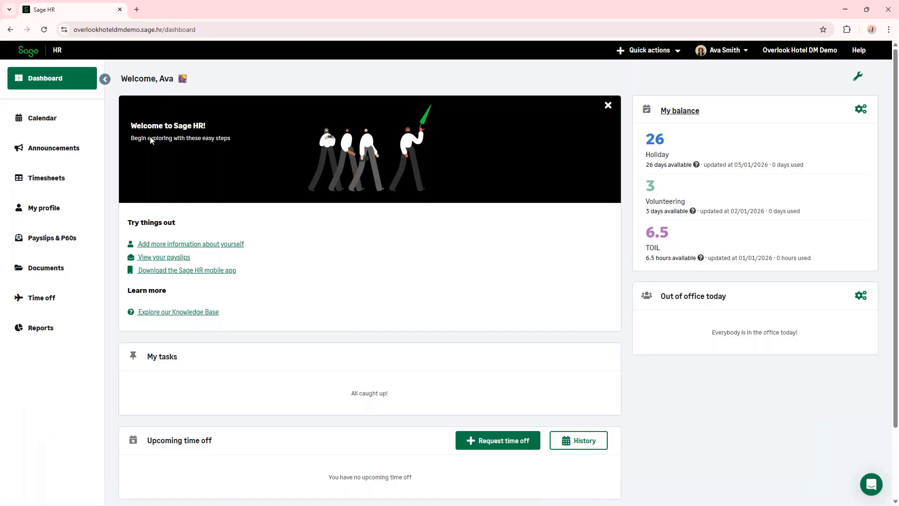
- Open the employee's timesheets and show the period W7 (09/02/2026 - 15/02/2026)
{"action": "left_click", "coordinate": [57, 189]}
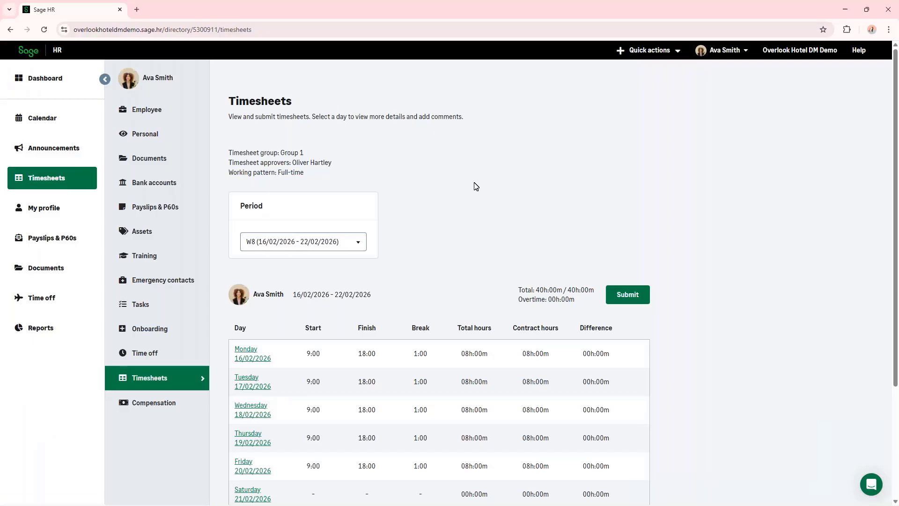
{"action": "scroll", "coordinate": [445, 192], "scroll_direction": "down", "scroll_amount": 1}
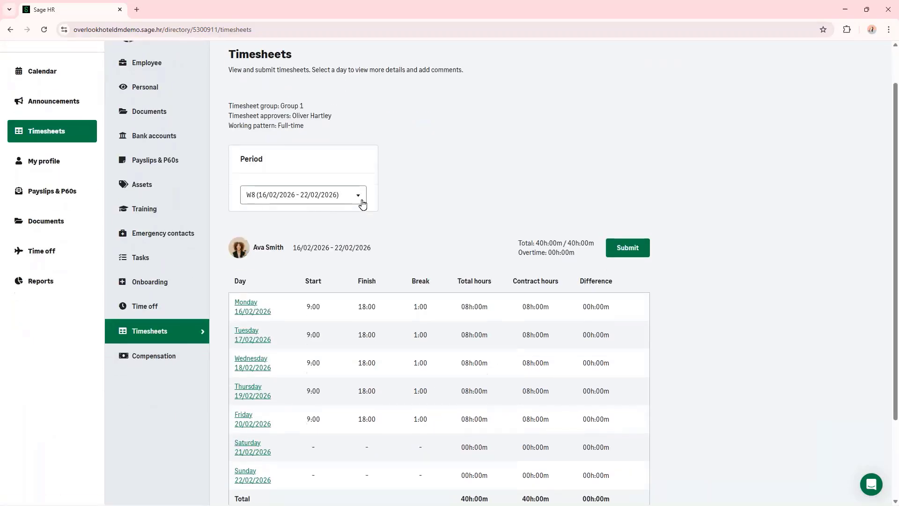
{"action": "left_click", "coordinate": [362, 201]}
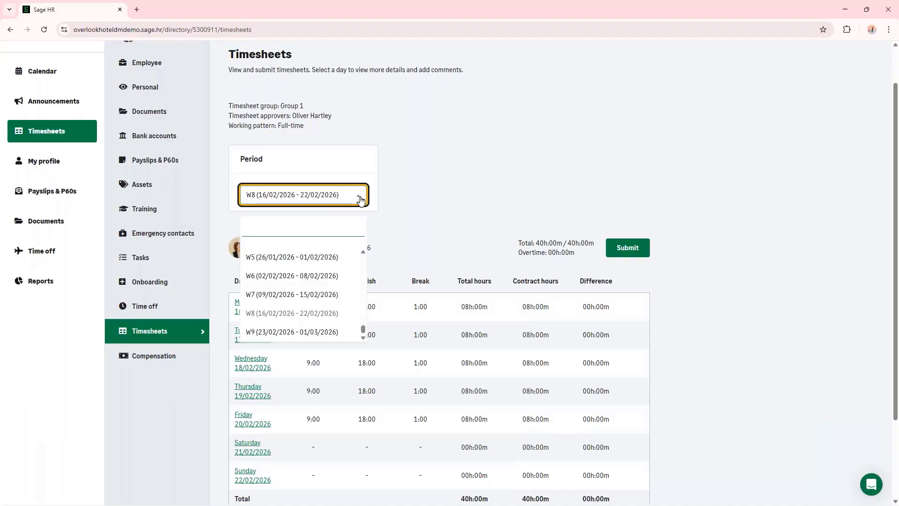
{"action": "left_click", "coordinate": [302, 295]}
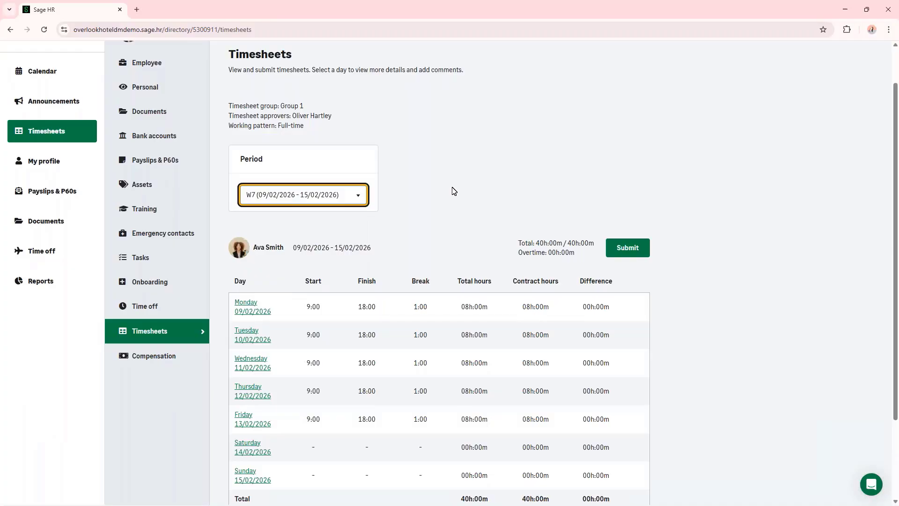
{"action": "left_click", "coordinate": [454, 190]}
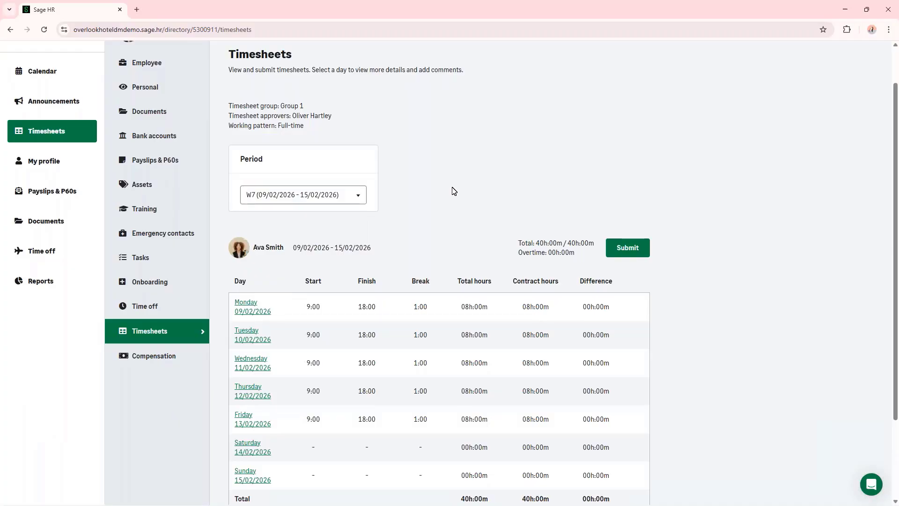
- Set the finish time for Monday 09/02/2026 to 20:00 and save the row's changes
{"action": "scroll", "coordinate": [453, 191], "scroll_direction": "down", "scroll_amount": 2}
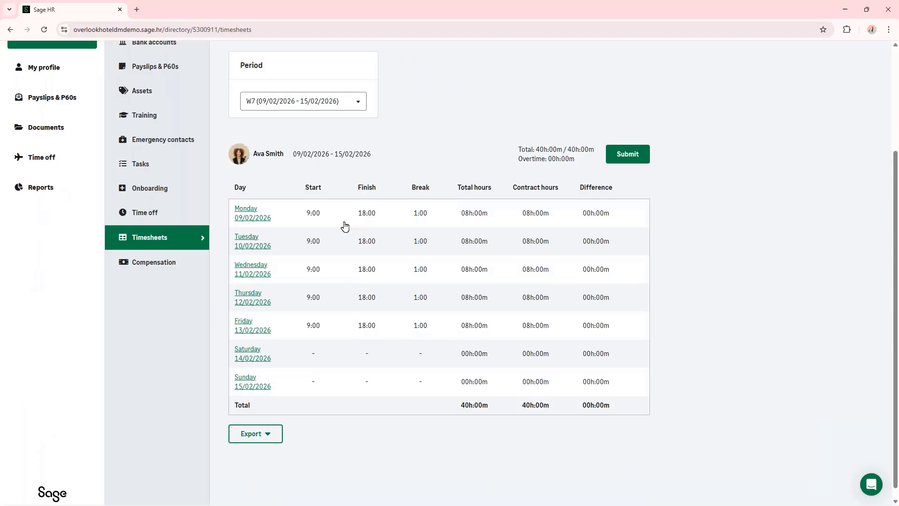
{"action": "left_click", "coordinate": [366, 213]}
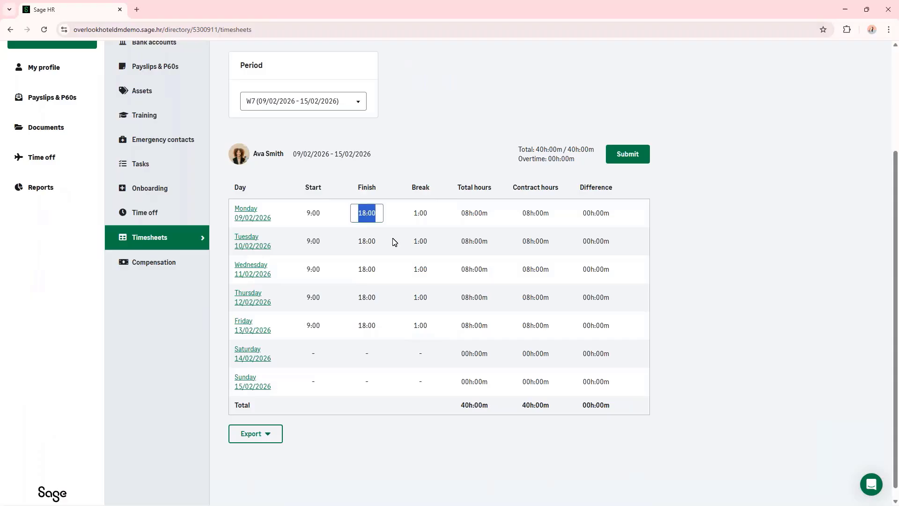
{"action": "type", "text": "20:00"}
{"action": "key", "text": "Tab"}
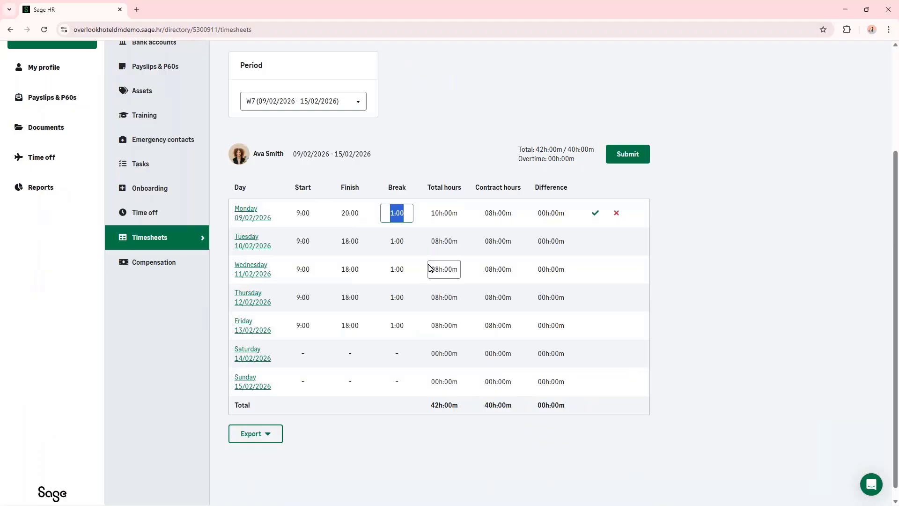
{"action": "left_click", "coordinate": [595, 217]}
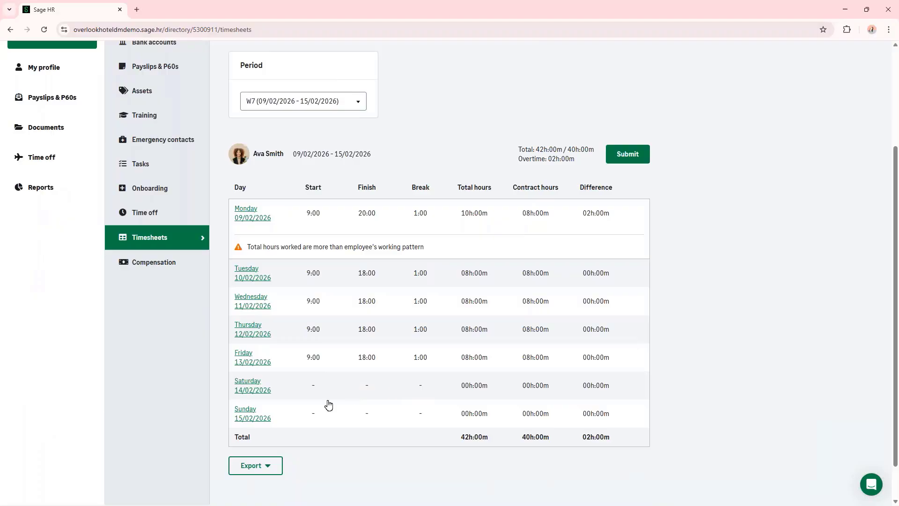
- Open the Saturday 14/02/2026 entry and set its start time to 9:00 and finish time to 14:00
{"action": "left_click", "coordinate": [244, 385]}
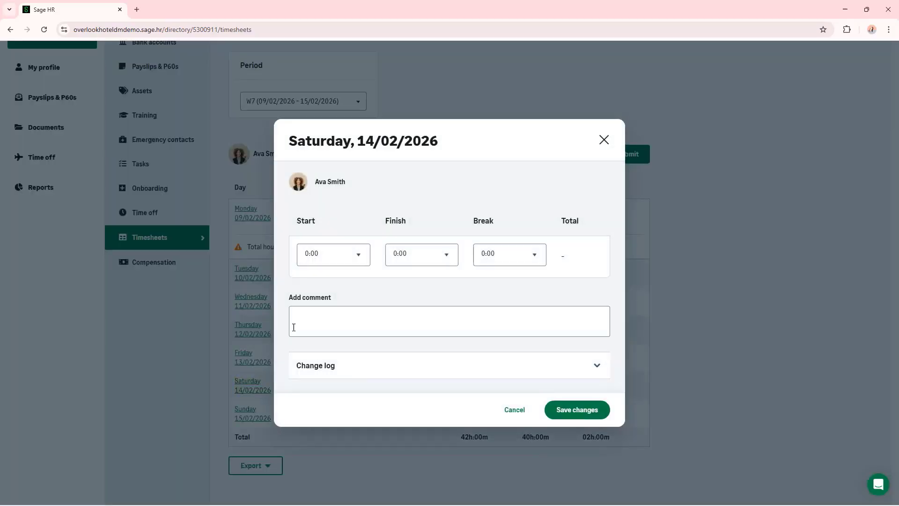
{"action": "left_click_drag", "start_coordinate": [331, 258], "coordinate": [270, 253]}
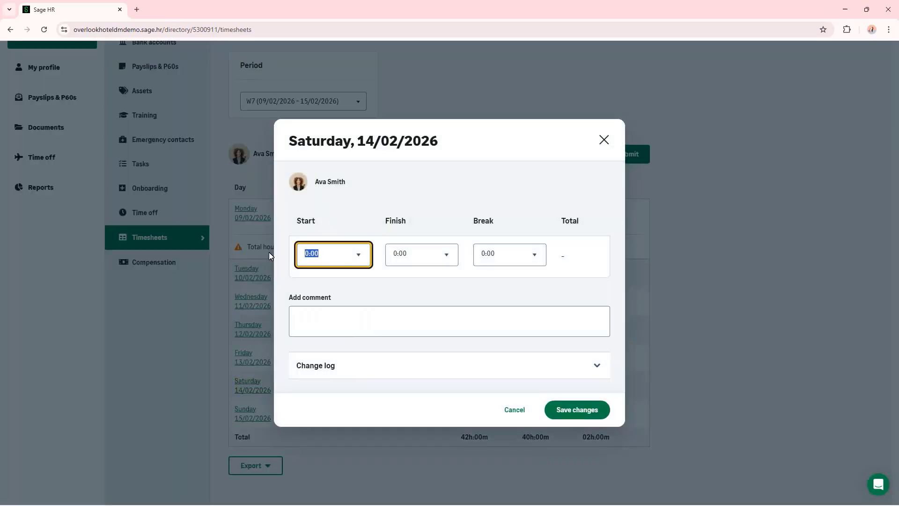
{"action": "type", "text": "9:00"}
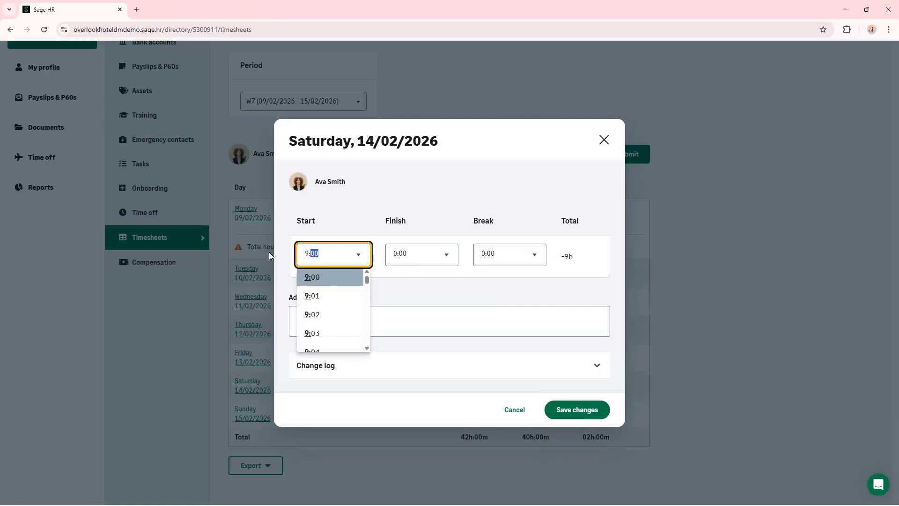
{"action": "key", "text": "Tab"}
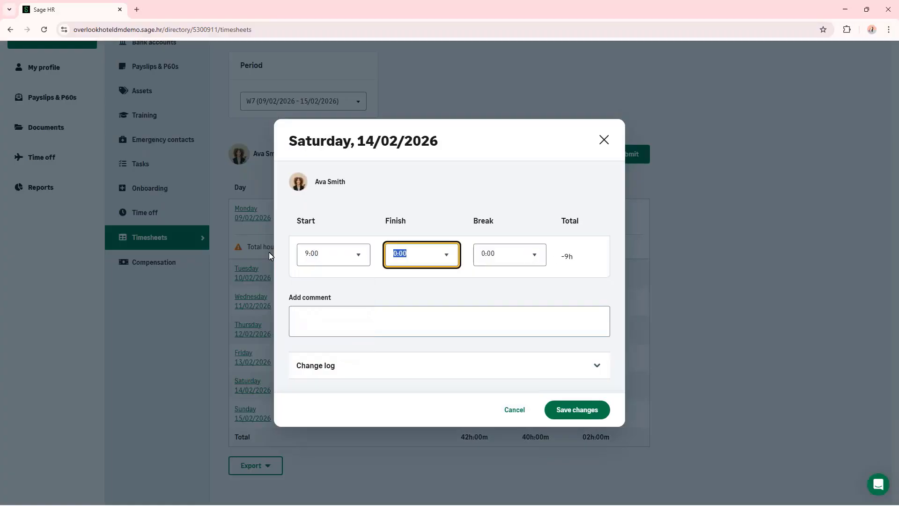
{"action": "type", "text": "14:0"}
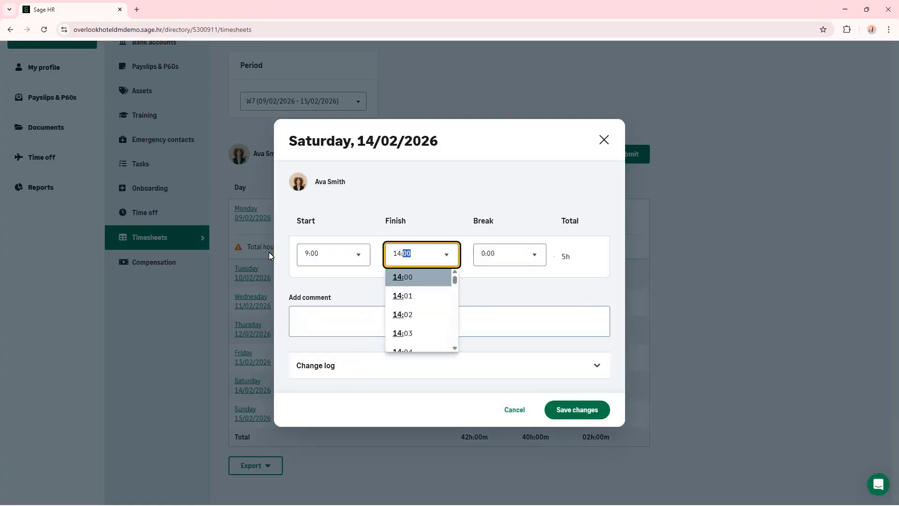
{"action": "key", "text": "Tab"}
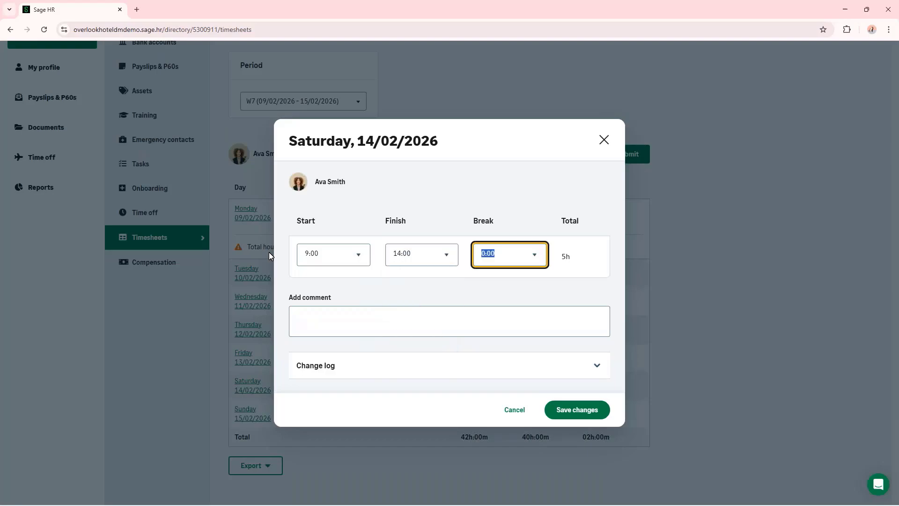
- Add the comment "Weekend event cover" to the Saturday entry and save the day's changes
{"action": "key", "text": "Tab"}
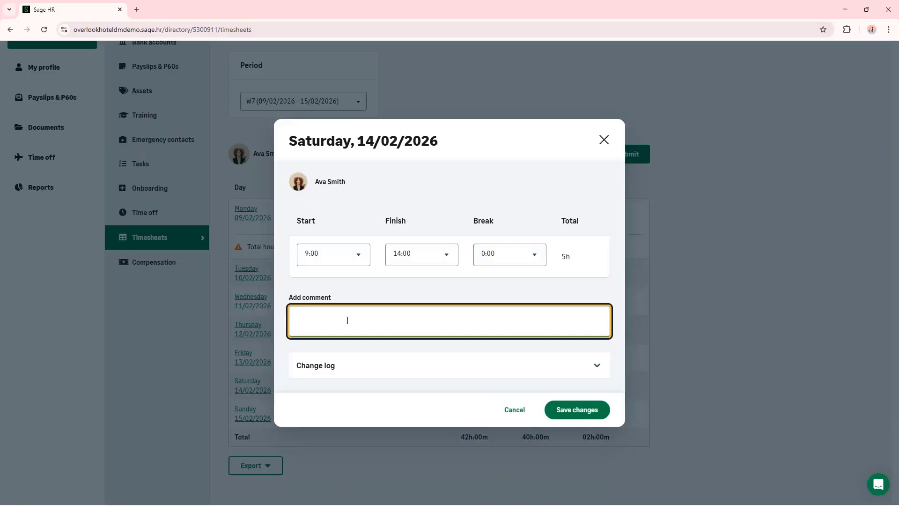
{"action": "type", "text": "Weekend event cover"}
{"action": "left_click", "coordinate": [571, 410]}
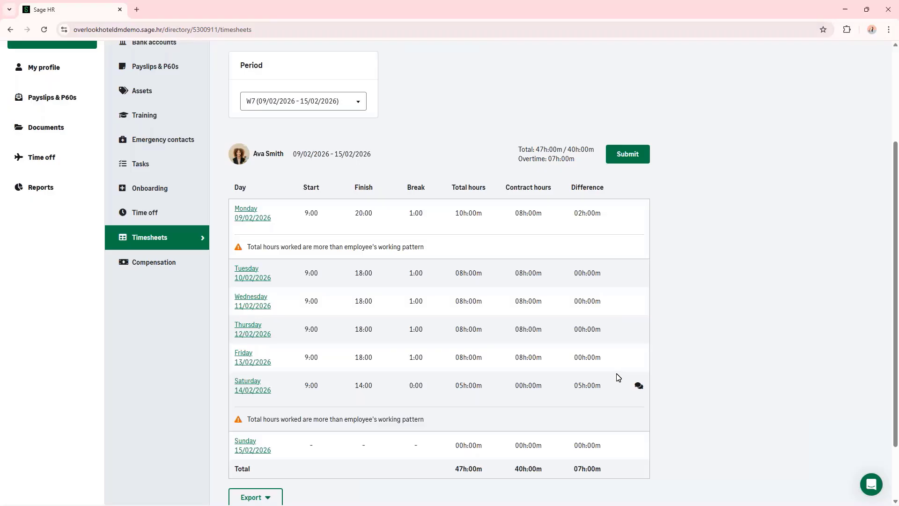
- Submit the W7 timesheet for approval, giving 2 hours of the 09/02/2026 Rate 1 overtime to TOIL
{"action": "scroll", "coordinate": [614, 370], "scroll_direction": "down", "scroll_amount": 1}
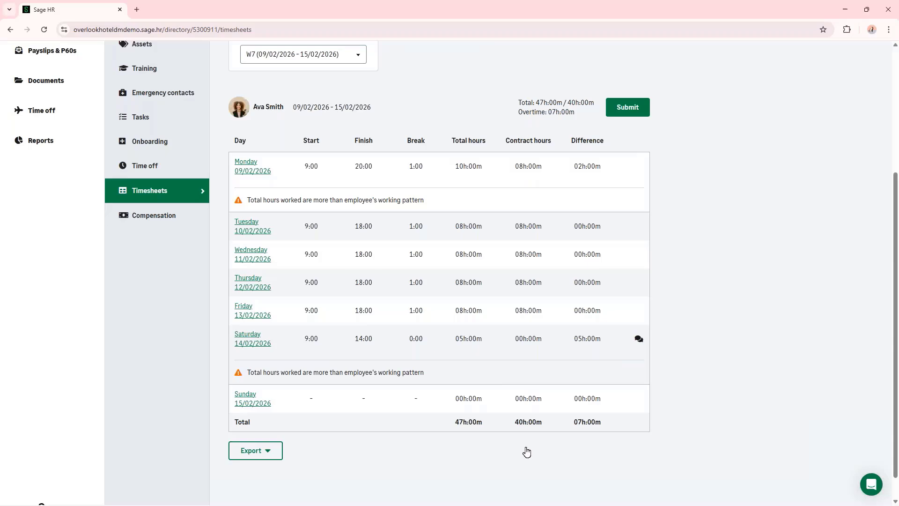
{"action": "scroll", "coordinate": [621, 247], "scroll_direction": "up", "scroll_amount": 3}
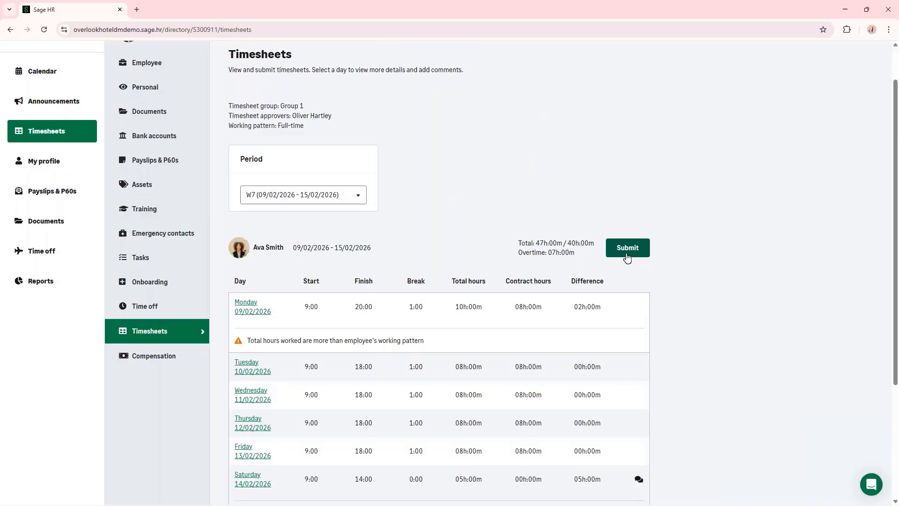
{"action": "left_click", "coordinate": [627, 256]}
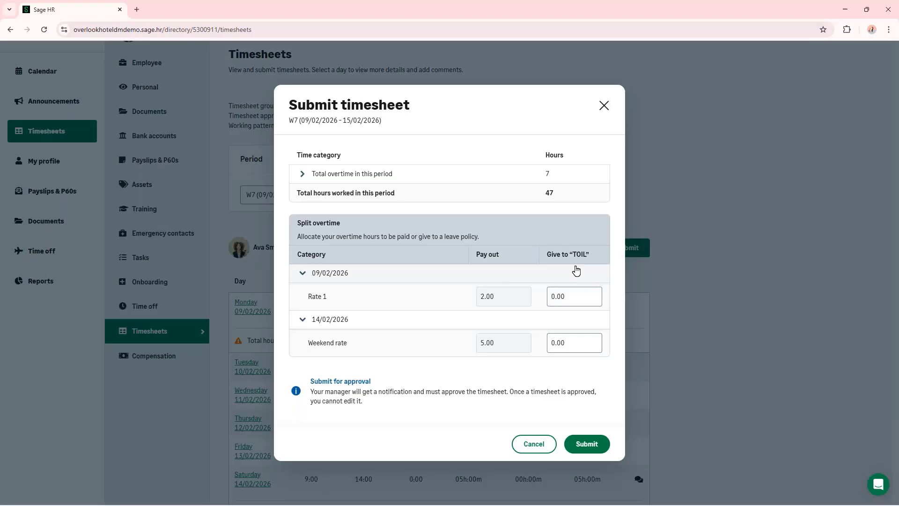
{"action": "left_click", "coordinate": [576, 295]}
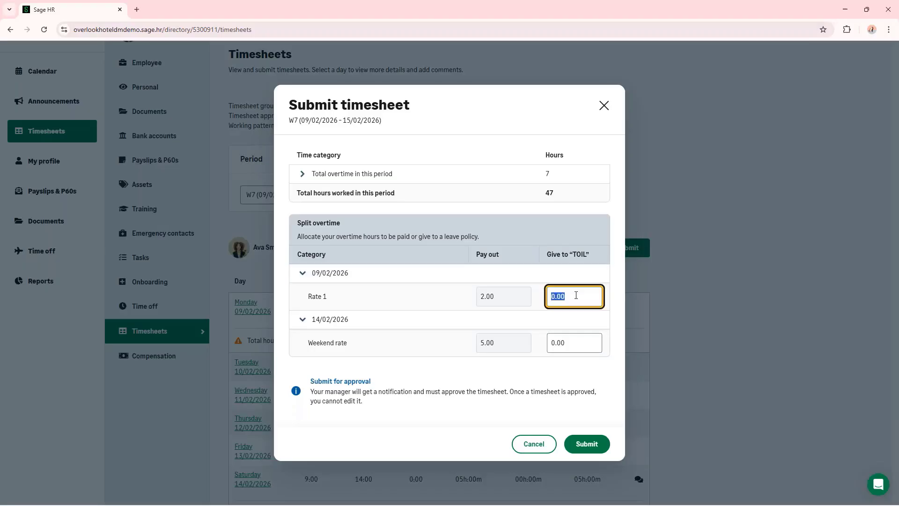
{"action": "type", "text": "2"}
{"action": "key", "text": "Tab"}
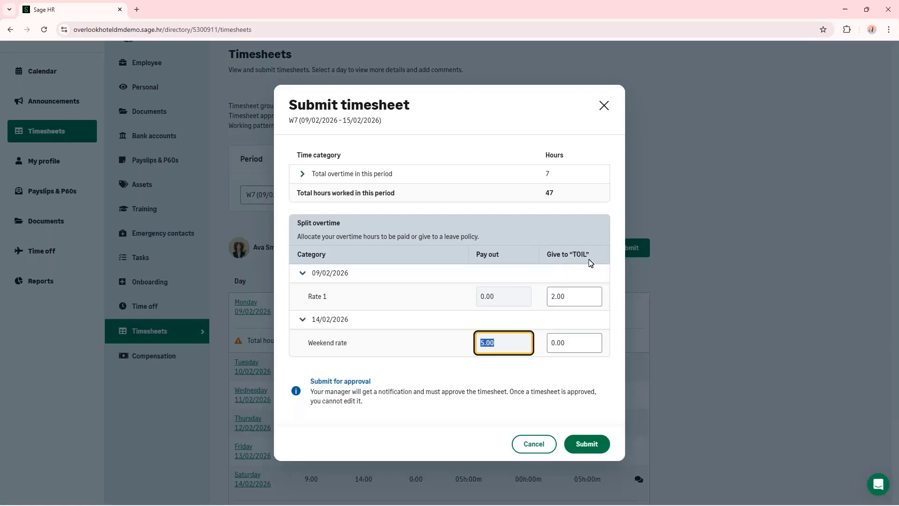
{"action": "left_click", "coordinate": [518, 371]}
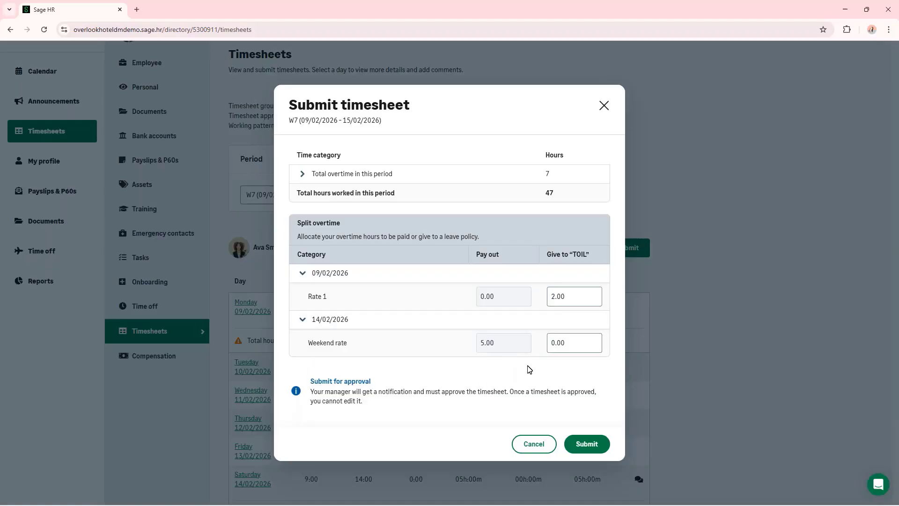
{"action": "left_click", "coordinate": [584, 445]}
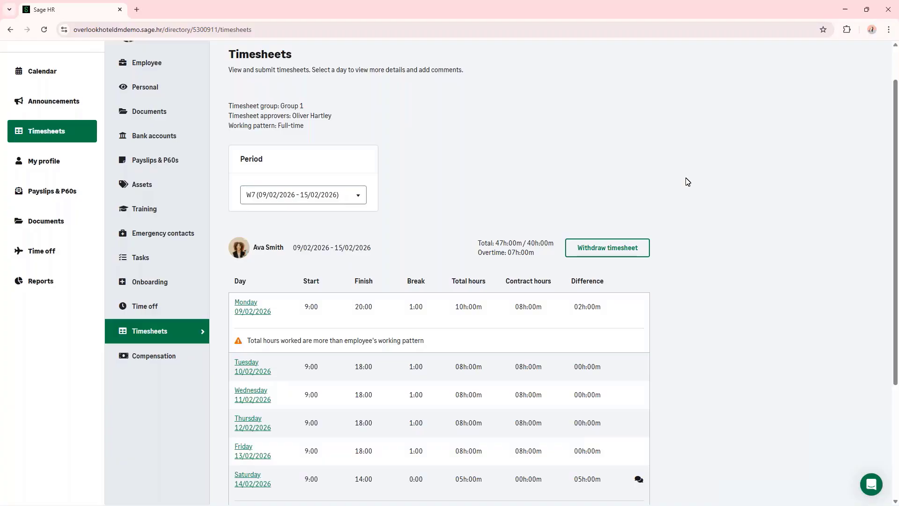
{"action": "scroll", "coordinate": [687, 181], "scroll_direction": "down", "scroll_amount": 3}
{"action": "scroll", "coordinate": [687, 181], "scroll_direction": "up", "scroll_amount": 4}
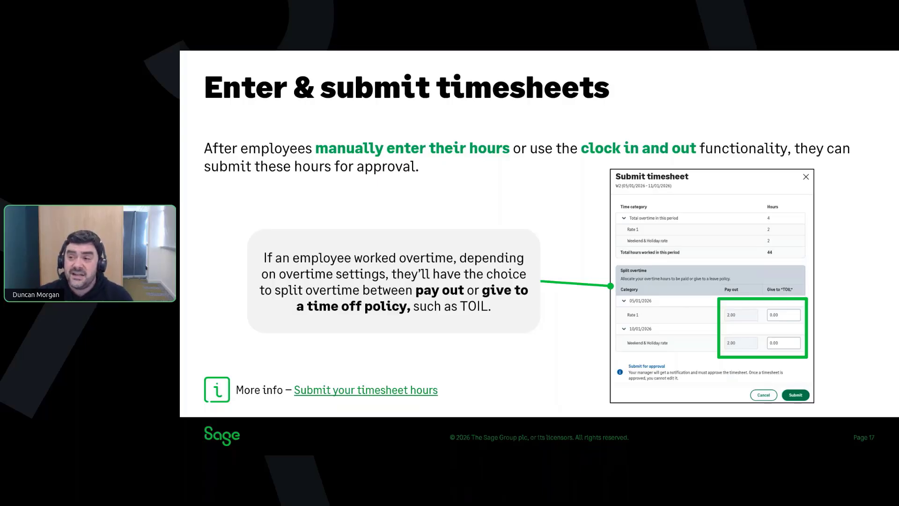
{"action": "key", "text": "Right"}
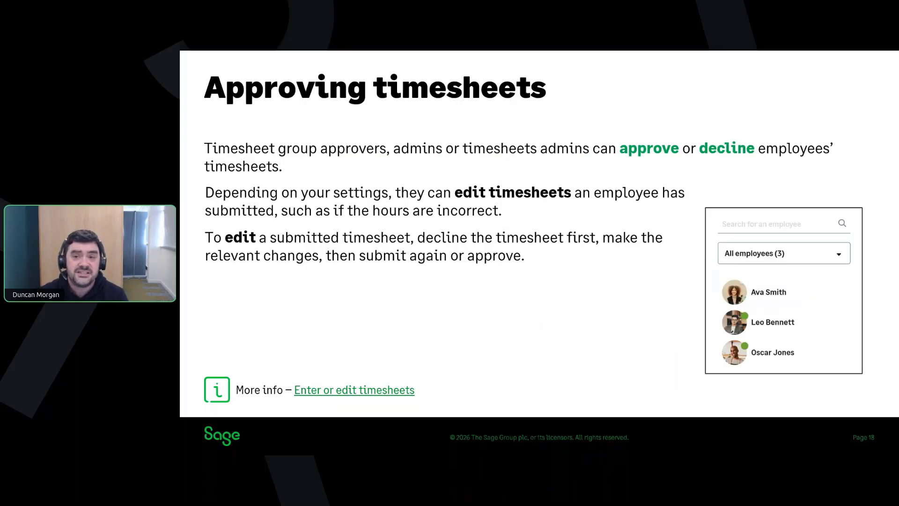